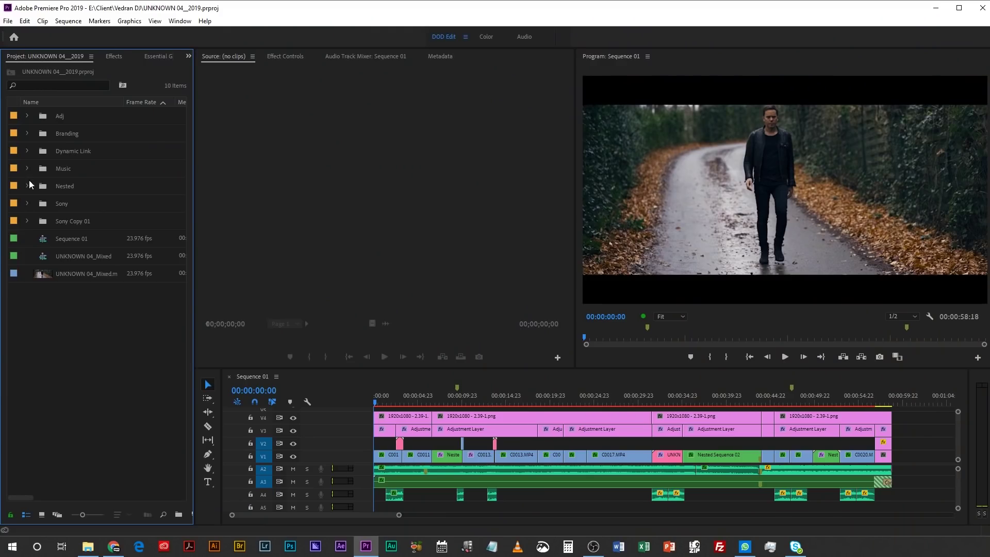
# Expand the Sony folder and load C0015.MP4 into the Source Monitor for preview
pyautogui.click(26, 204)
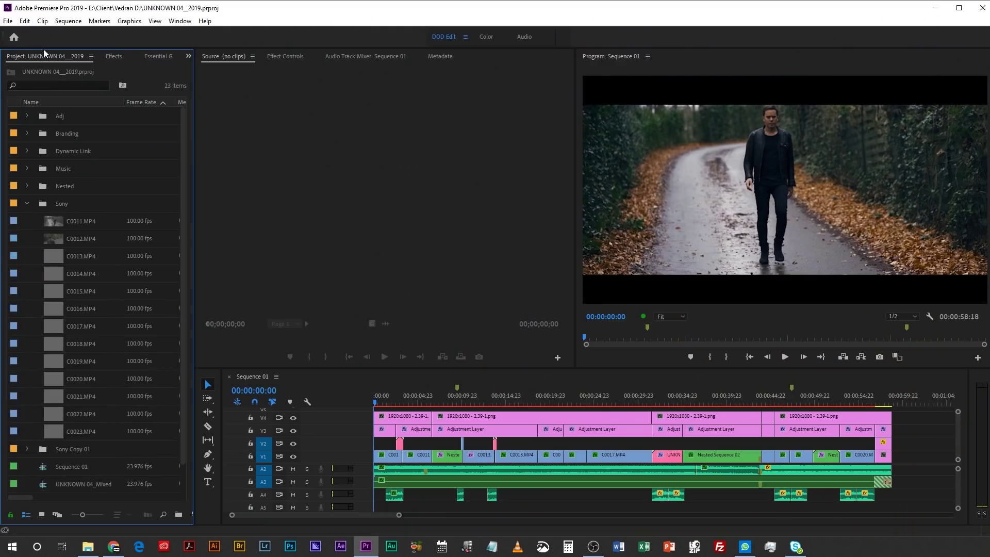
pyautogui.click(91, 56)
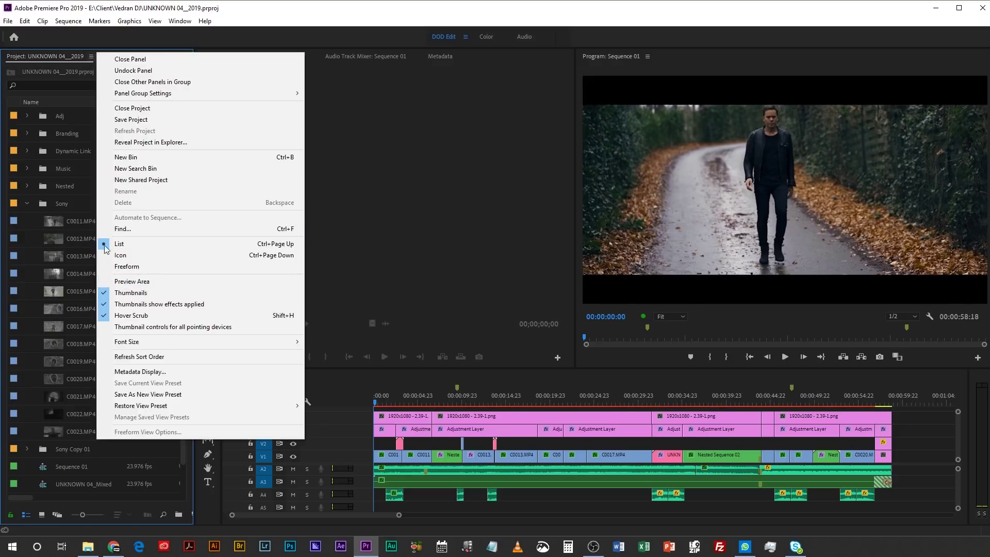
pyautogui.click(79, 235)
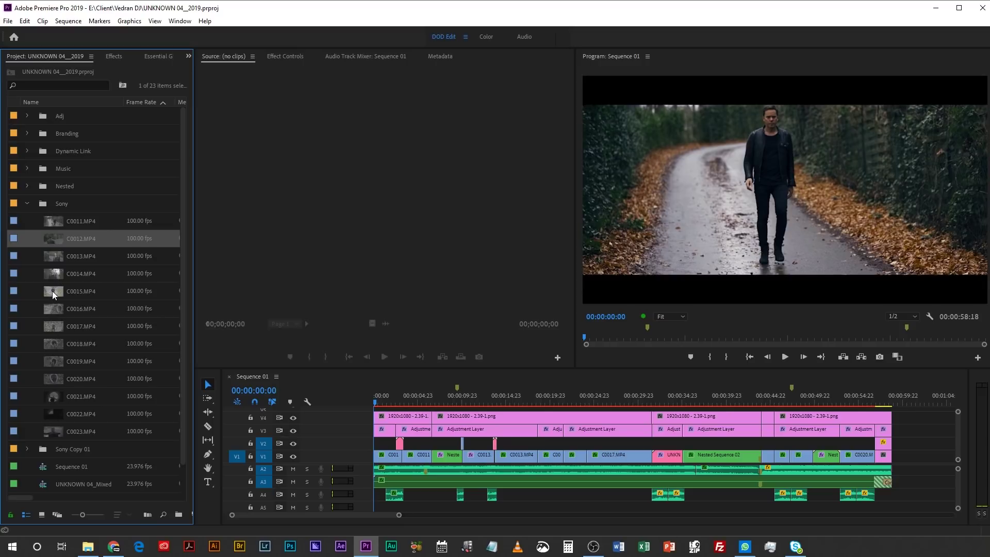
pyautogui.click(88, 274)
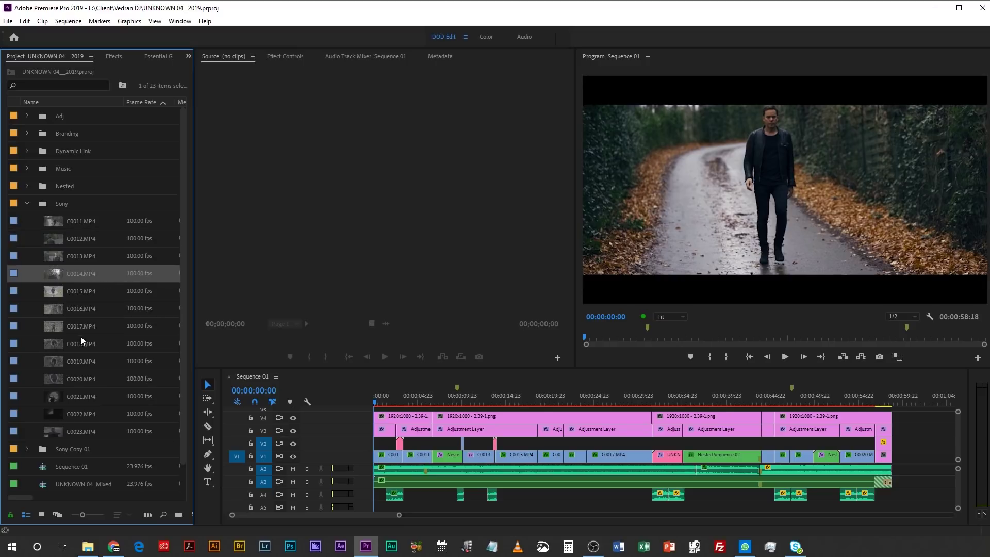
pyautogui.doubleClick(74, 295)
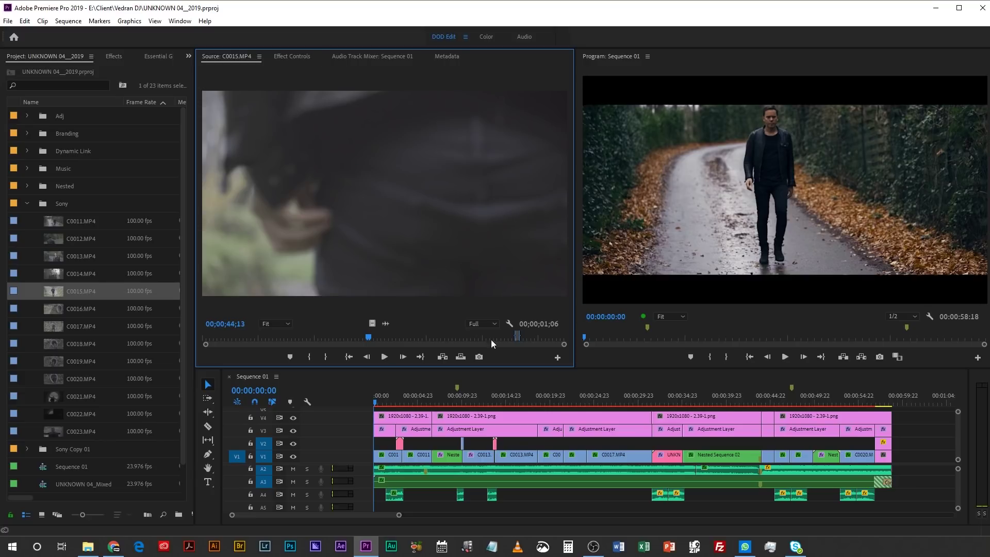
# Scrub C0015.MP4 to the walking shot and switch the Project panel to Icon View
pyautogui.moveTo(507, 339); pyautogui.dragTo(519, 342)
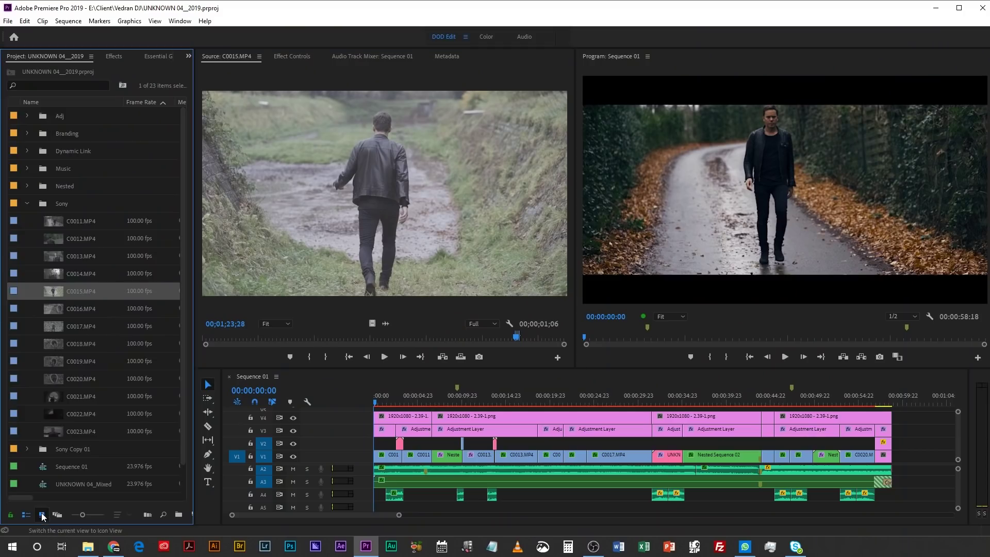
pyautogui.click(43, 514)
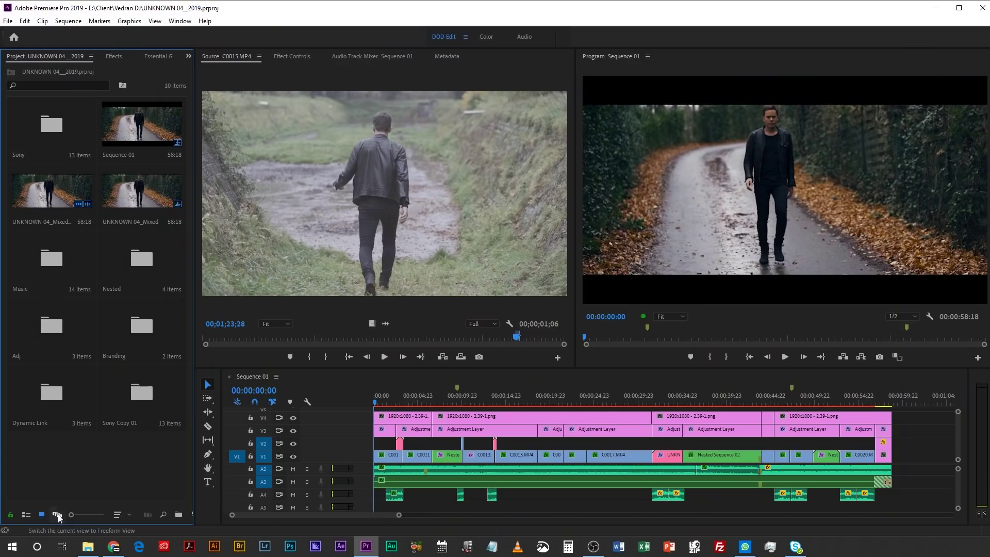
# Switch the project to Freeform View and move Sony Copy 01, Adj and Dynamic Link folders
pyautogui.click(58, 515)
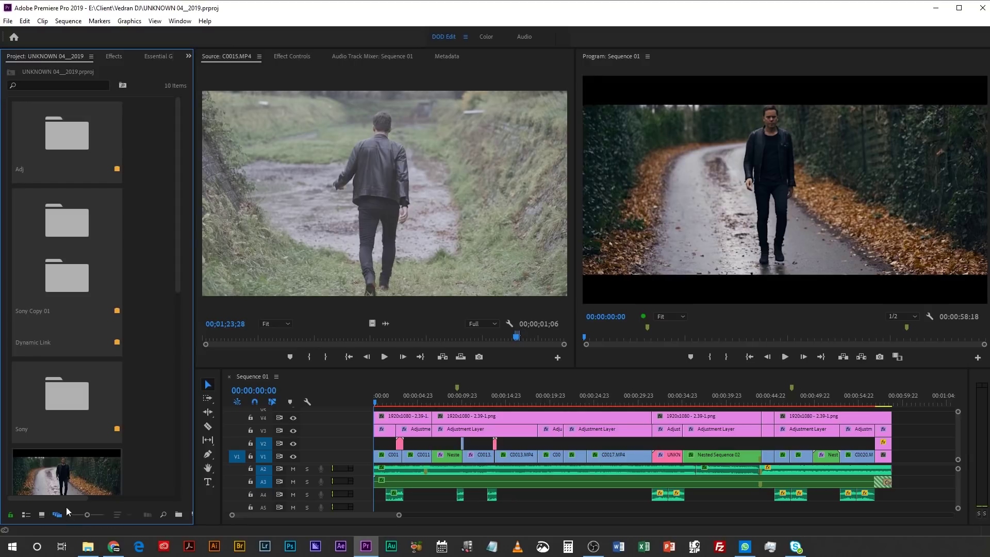
pyautogui.moveTo(76, 299); pyautogui.dragTo(129, 245)
pyautogui.moveTo(95, 134); pyautogui.dragTo(156, 133)
pyautogui.moveTo(63, 329); pyautogui.dragTo(93, 352)
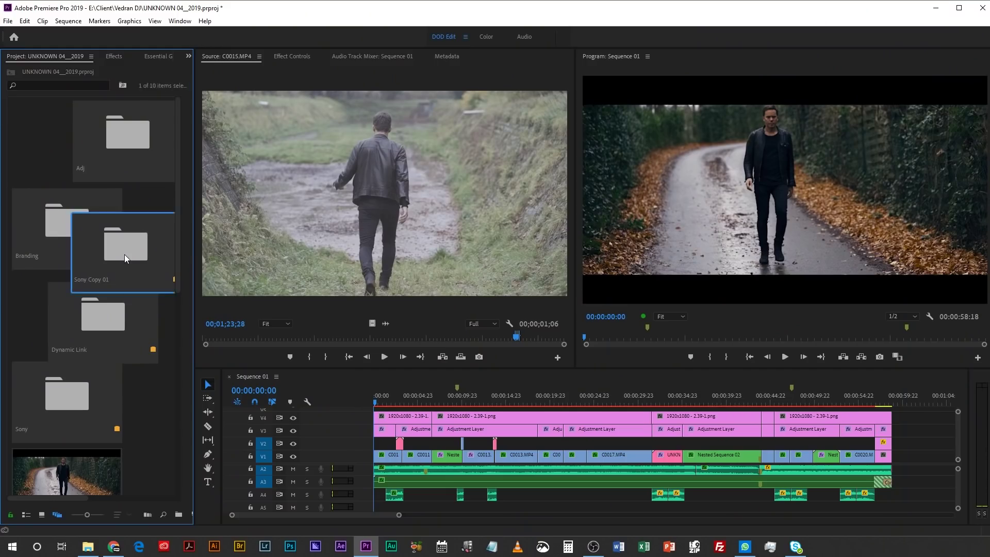
# Open the Sony Copy 01 bin and maximize its panel to fill the workspace
pyautogui.doubleClick(125, 255)
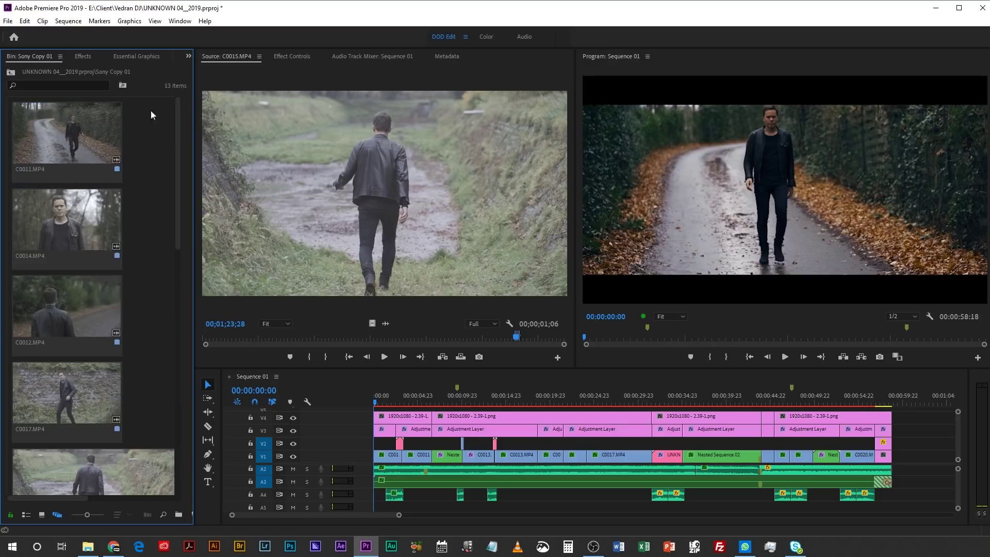
pyautogui.click(96, 233)
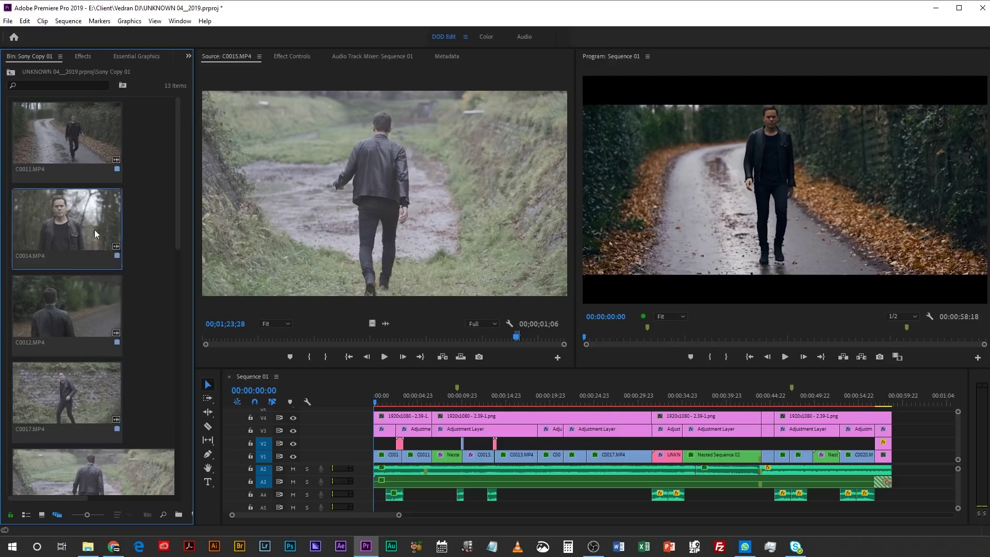
pyautogui.press('`')
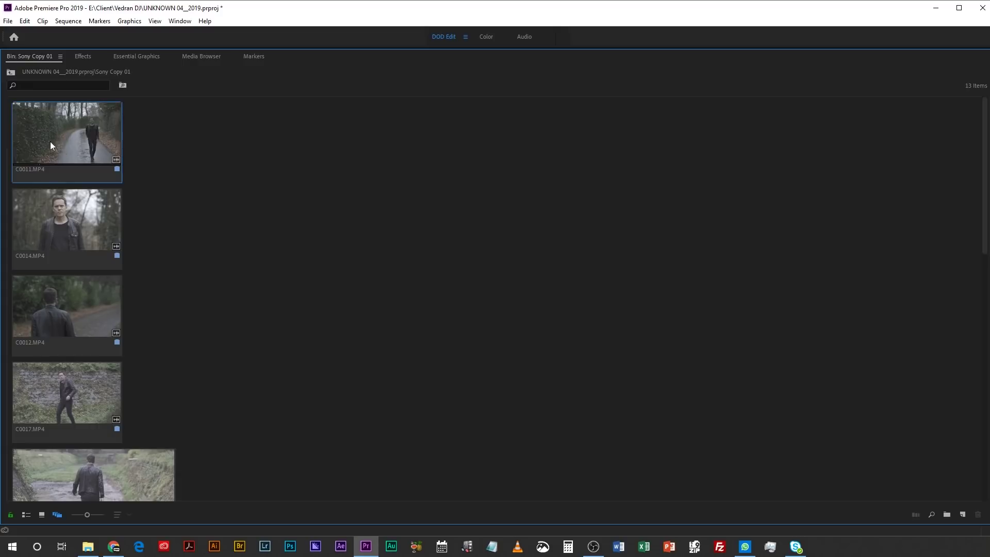
# Arrange C0011, C0014 and C0012 in an overlapping row at the top of the bin
pyautogui.moveTo(60, 139); pyautogui.dragTo(97, 143)
pyautogui.moveTo(72, 205); pyautogui.dragTo(206, 163)
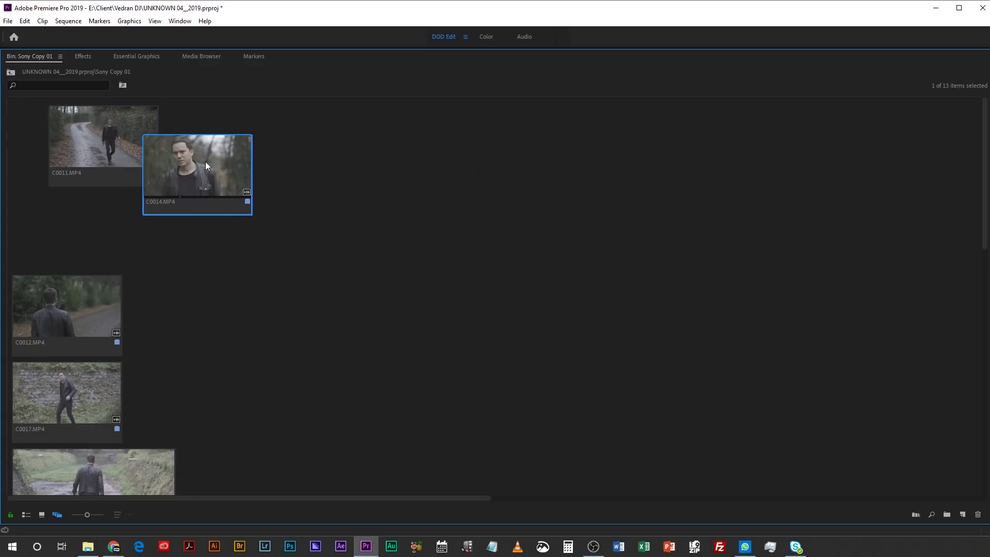
pyautogui.moveTo(203, 163); pyautogui.dragTo(209, 156)
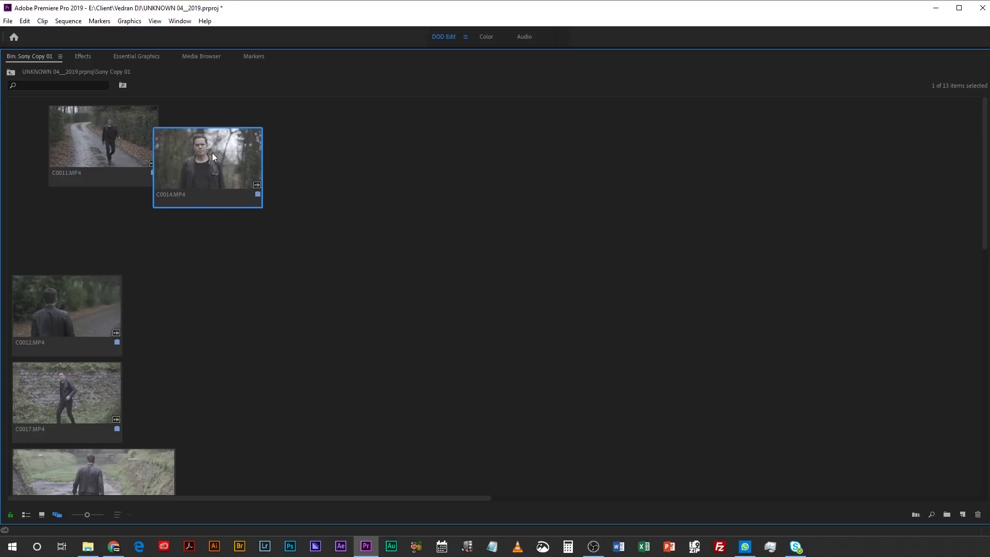
pyautogui.moveTo(79, 314); pyautogui.dragTo(286, 204)
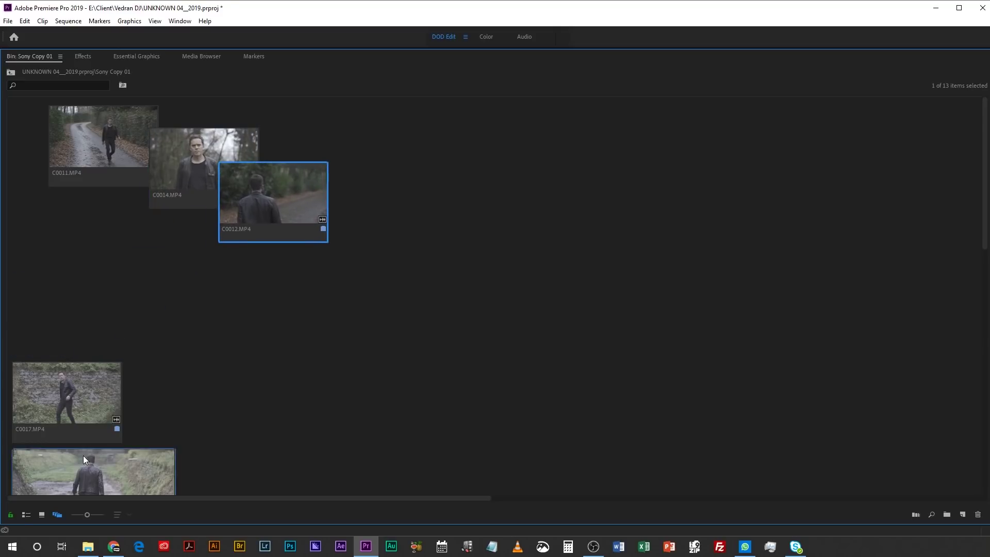
pyautogui.scroll(-3, 283, 356)
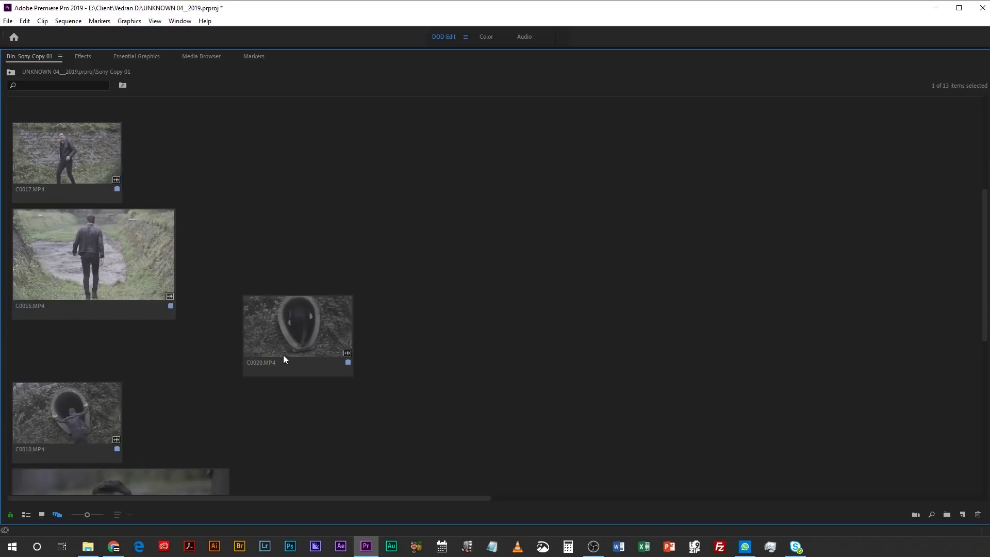
pyautogui.scroll(1, 103, 248)
pyautogui.scroll(-6, 339, 326)
# Place C0013 beside C0012 in the row and bring C0014 to the front
pyautogui.moveTo(190, 443); pyautogui.dragTo(415, 123)
pyautogui.scroll(4, 279, 291)
pyautogui.moveTo(422, 455); pyautogui.dragTo(384, 126)
pyautogui.scroll(4, 382, 173)
pyautogui.moveTo(378, 400); pyautogui.dragTo(356, 201)
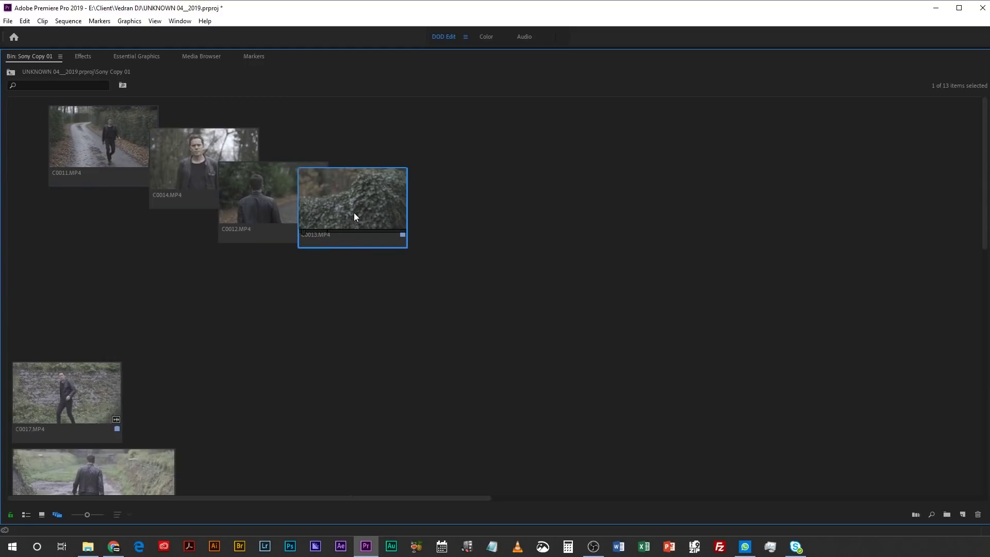
pyautogui.click(86, 143)
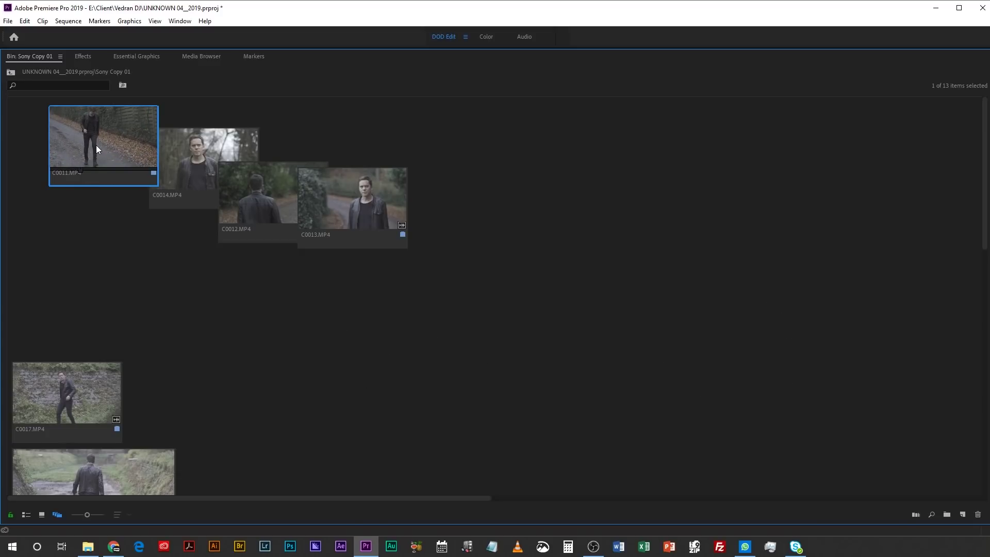
pyautogui.click(172, 144)
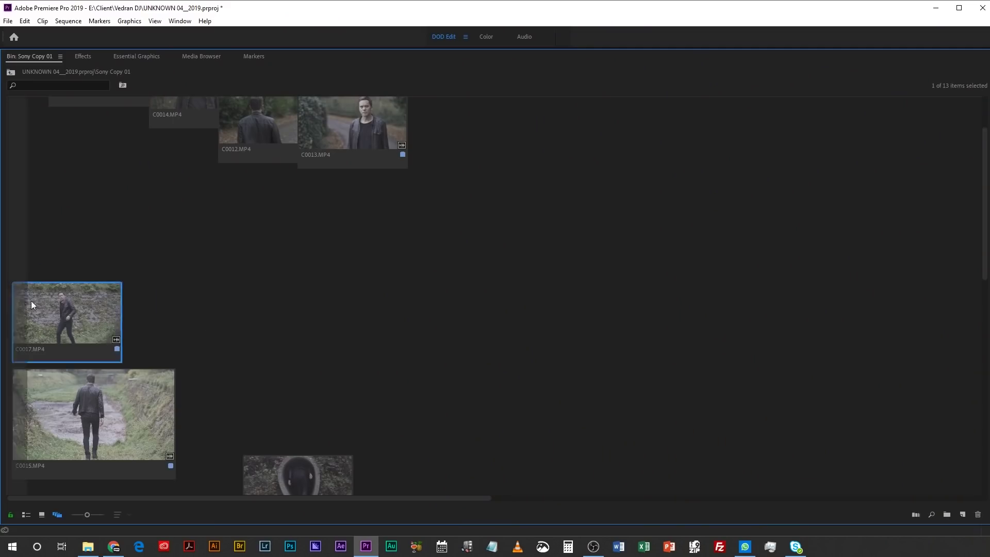
# Move C0017 and C0015 toward the middle, and C0023 with C0020 to the bin's right side
pyautogui.moveTo(31, 301); pyautogui.dragTo(103, 250)
pyautogui.moveTo(87, 409); pyautogui.dragTo(295, 309)
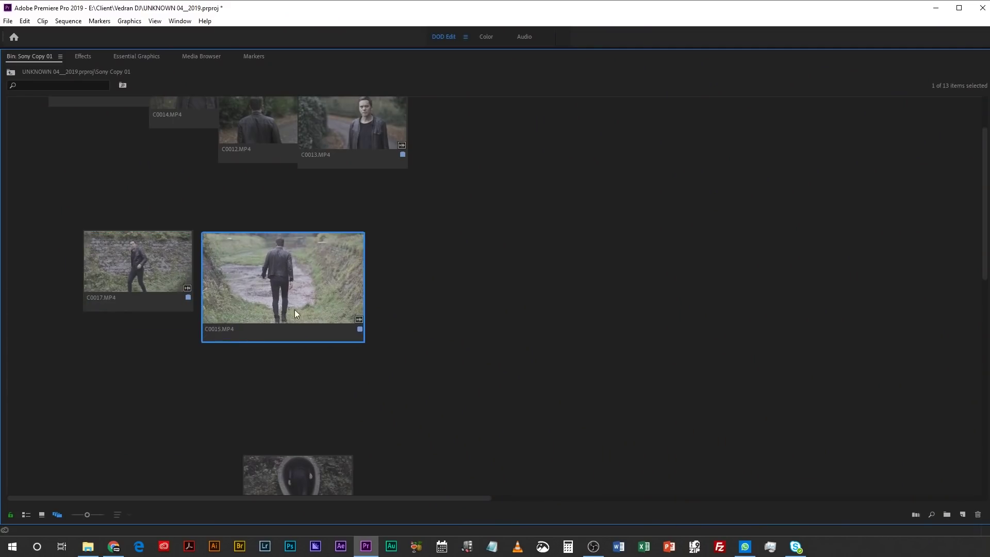
pyautogui.scroll(-5, 405, 392)
pyautogui.moveTo(146, 419); pyautogui.dragTo(655, 228)
pyautogui.moveTo(302, 246); pyautogui.dragTo(761, 329)
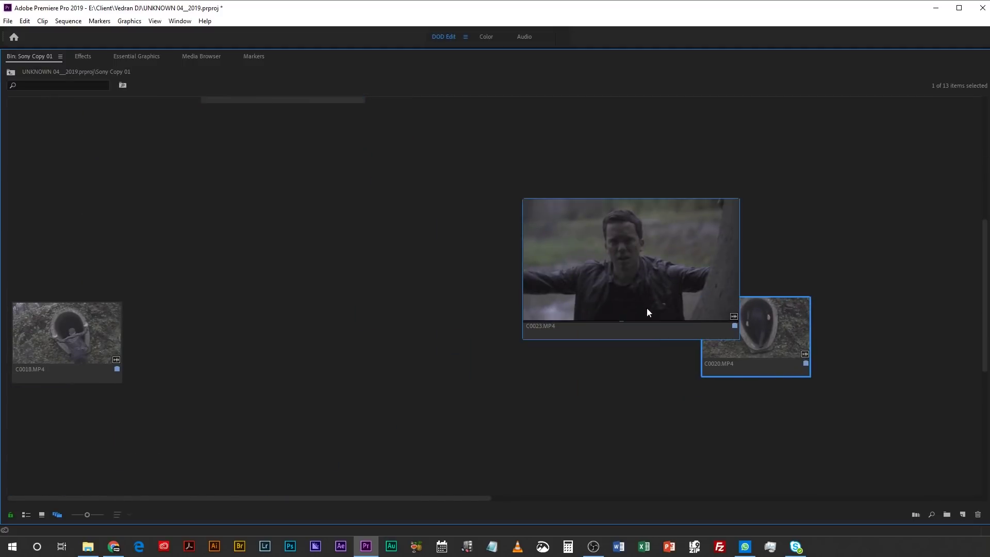
pyautogui.scroll(5, 315, 329)
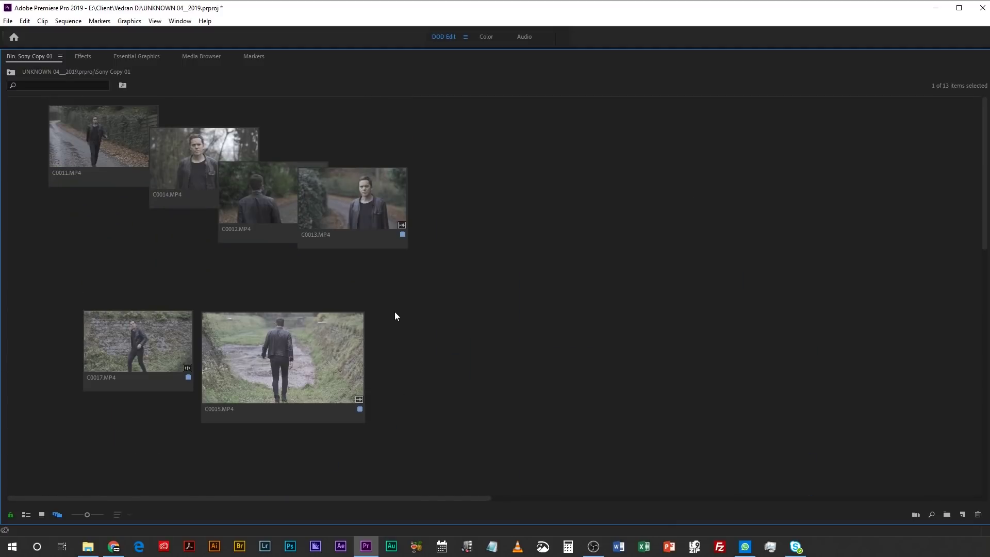
pyautogui.scroll(-5, 567, 330)
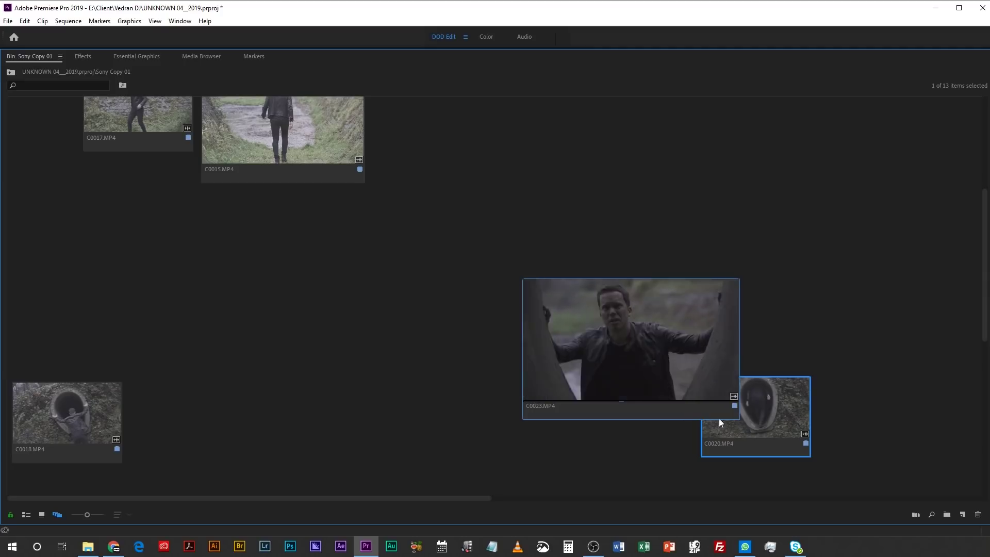
pyautogui.scroll(3, 562, 351)
pyautogui.scroll(3, 435, 334)
# Set clip C0013's Clip Size to Medium and nudge it into place
pyautogui.rightClick(342, 194)
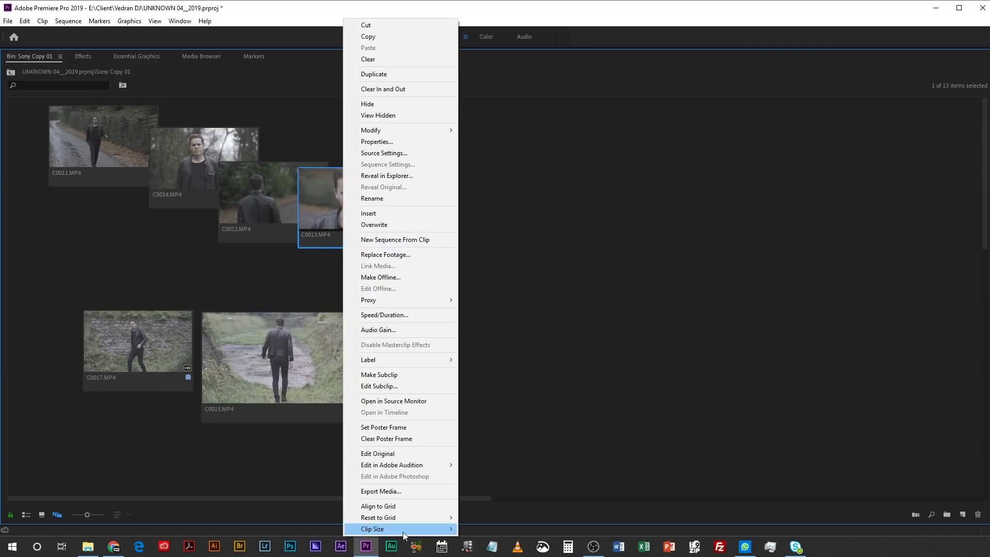
pyautogui.moveTo(403, 531)
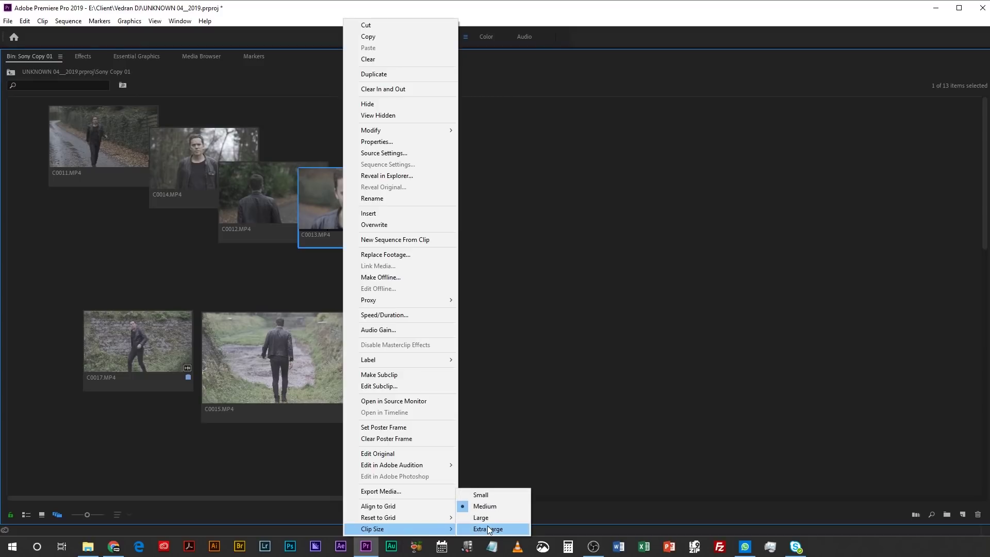
pyautogui.click(483, 496)
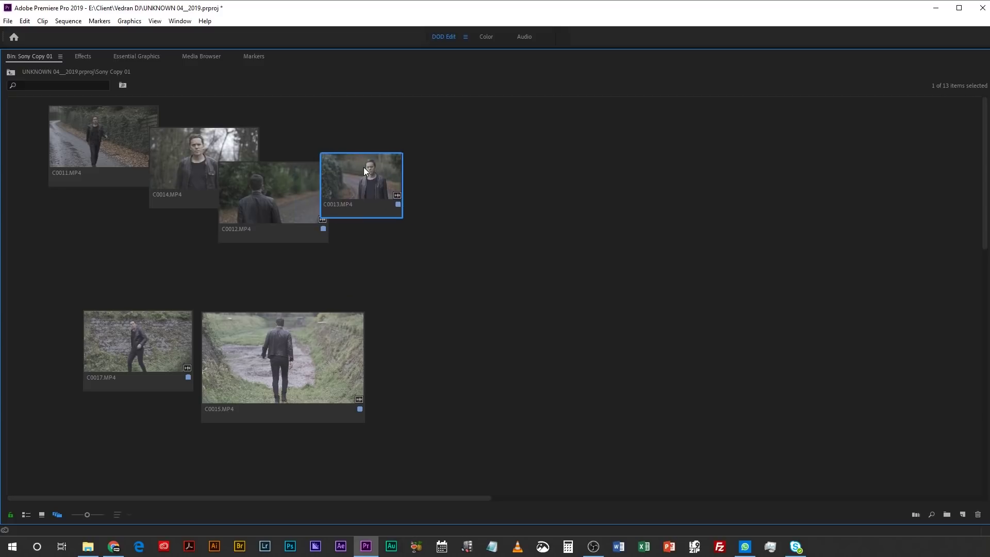
pyautogui.moveTo(361, 143); pyautogui.dragTo(362, 141)
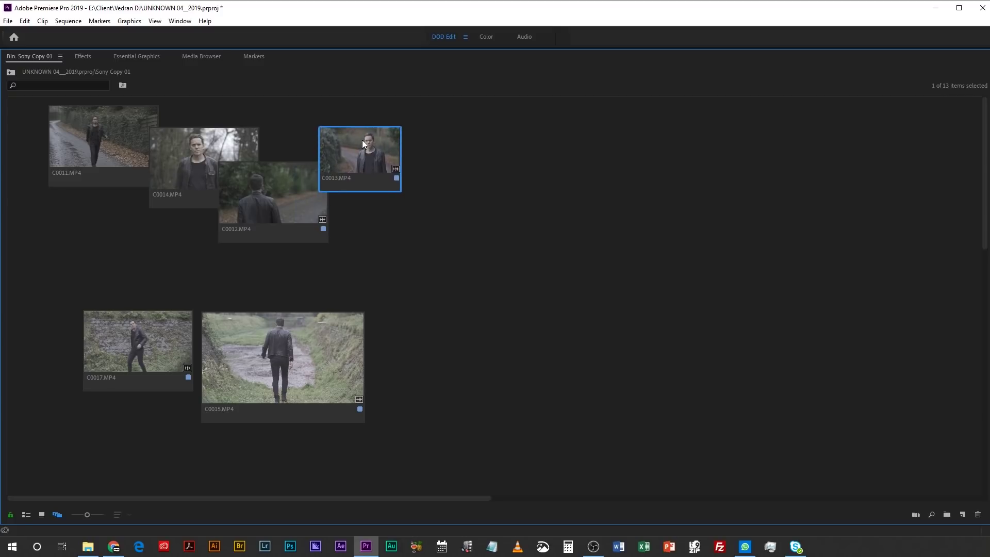
# Set clip C0012's Clip Size to Extra Large
pyautogui.click(292, 170)
pyautogui.rightClick(295, 178)
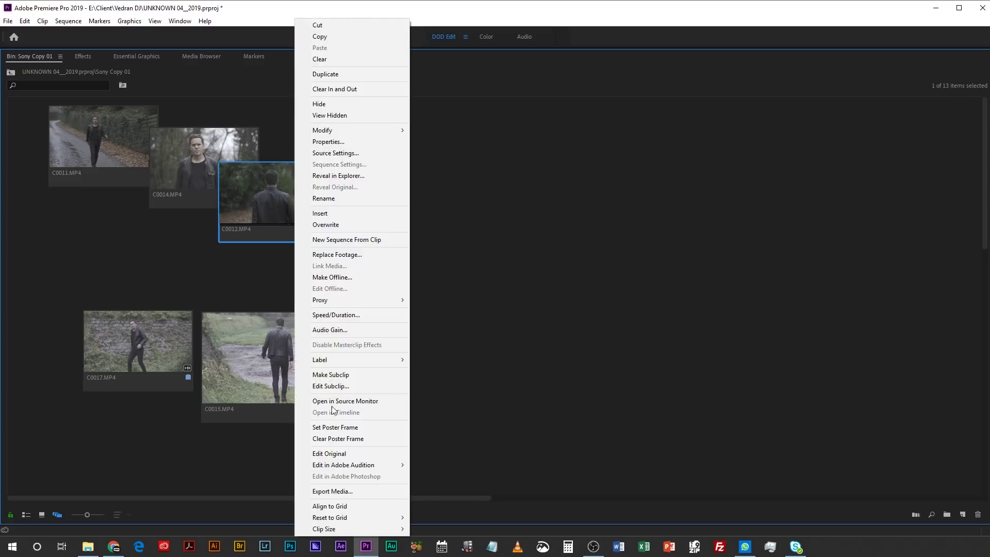
pyautogui.click(445, 529)
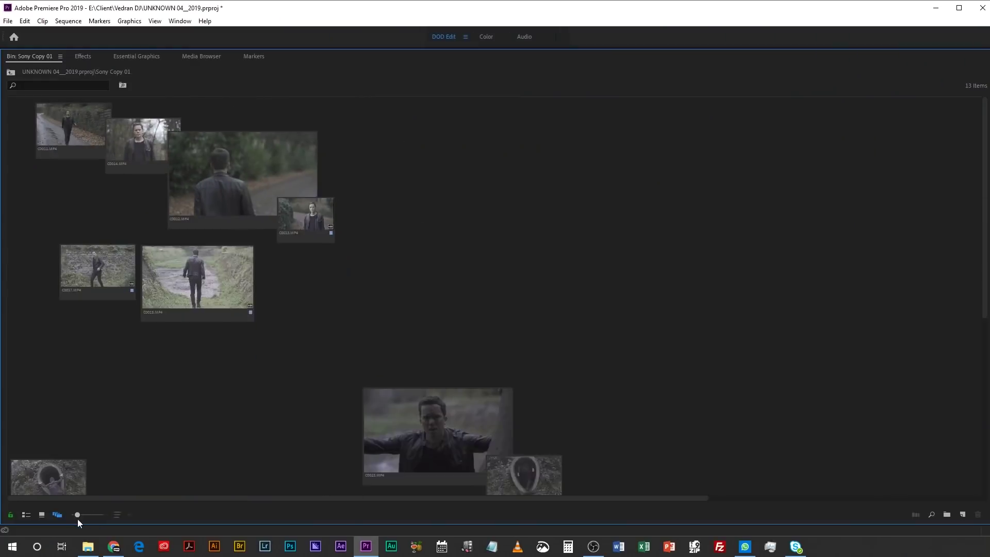
# Enlarge bin thumbnails with the zoom slider and marquee-select C0011, C0014, C0012 and C0013
pyautogui.moveTo(77, 518); pyautogui.dragTo(51, 515)
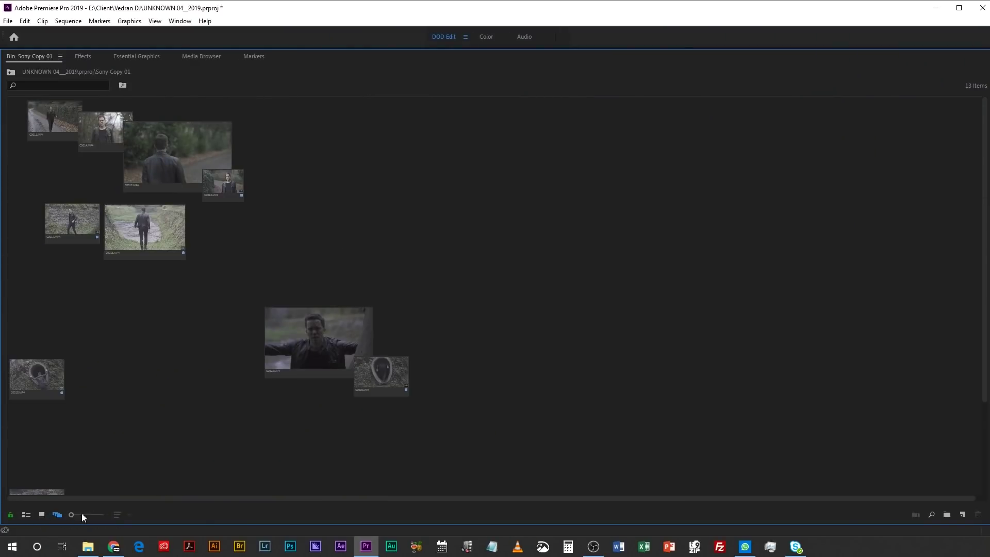
pyautogui.moveTo(72, 512); pyautogui.dragTo(92, 516)
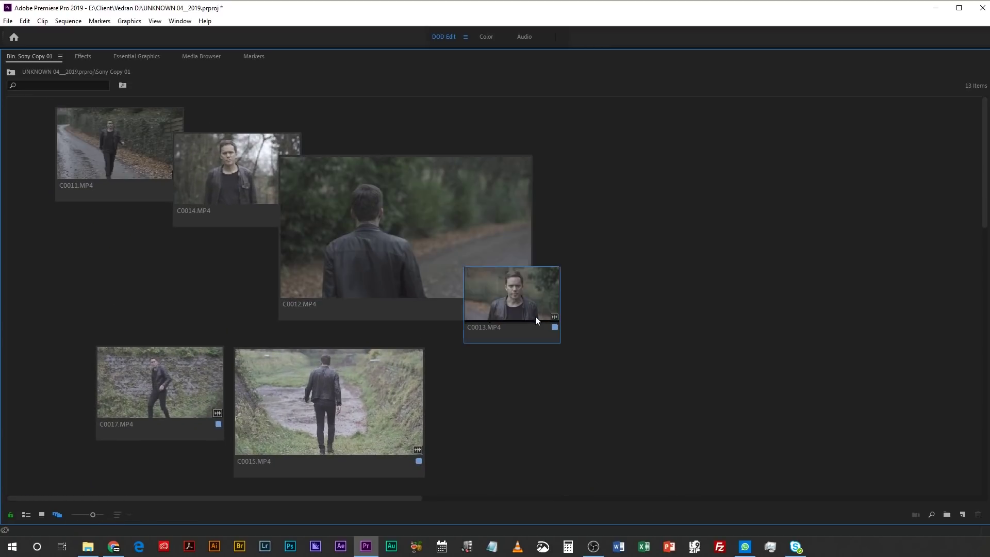
pyautogui.moveTo(44, 163); pyautogui.dragTo(534, 312)
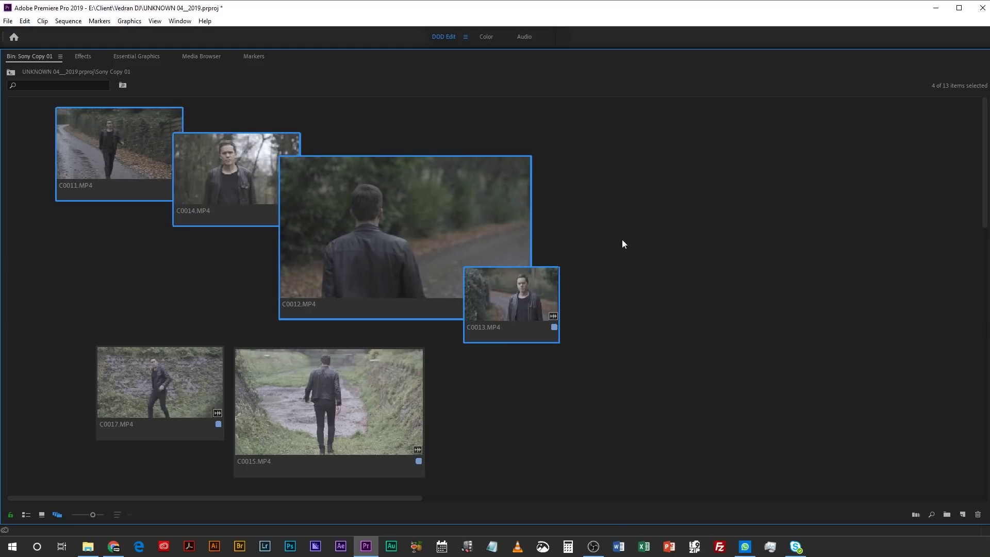
# Restore the normal layout, drag the four clips past Sequence 01's end, and move the playhead there
pyautogui.press('`')
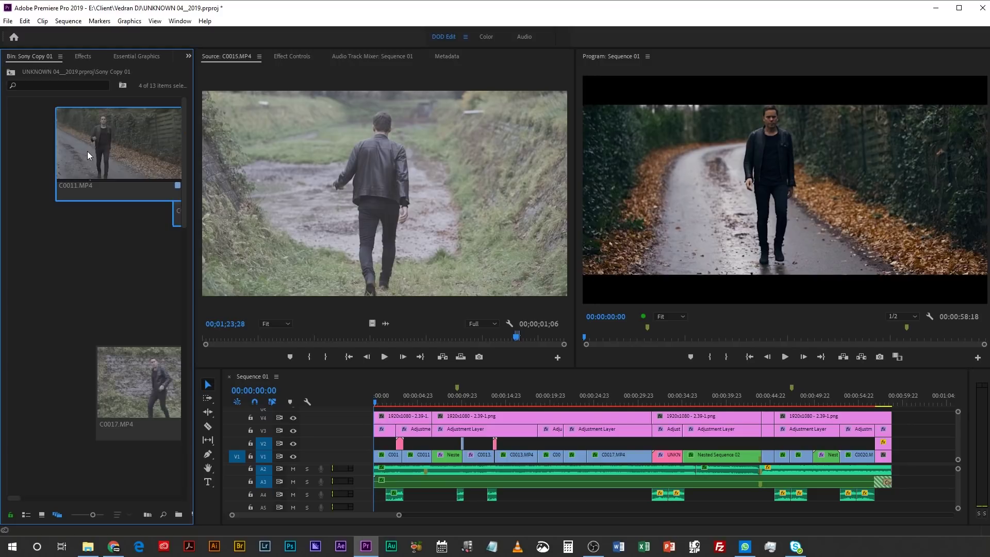
pyautogui.moveTo(93, 176); pyautogui.dragTo(949, 457)
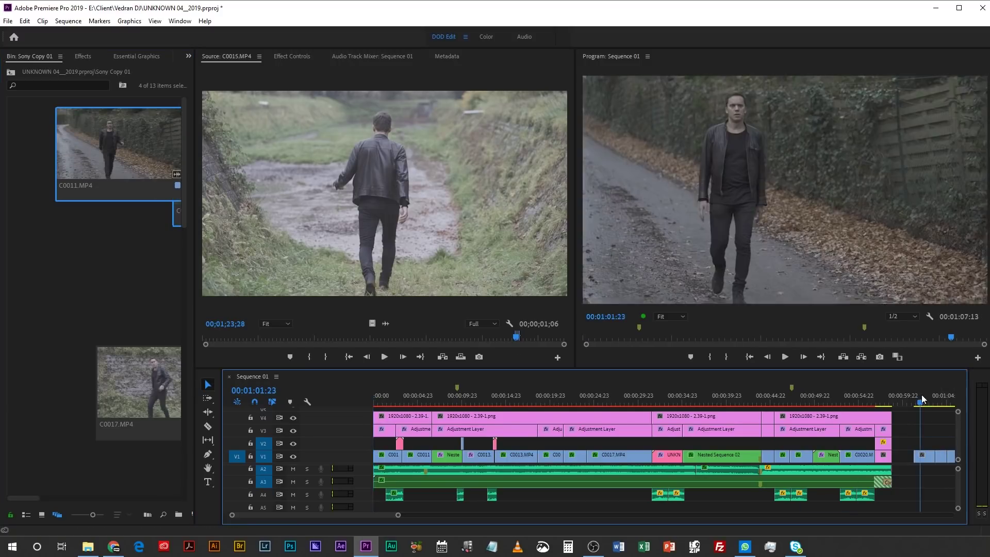
pyautogui.scroll(-5, 921, 493)
pyautogui.moveTo(642, 396); pyautogui.dragTo(709, 402)
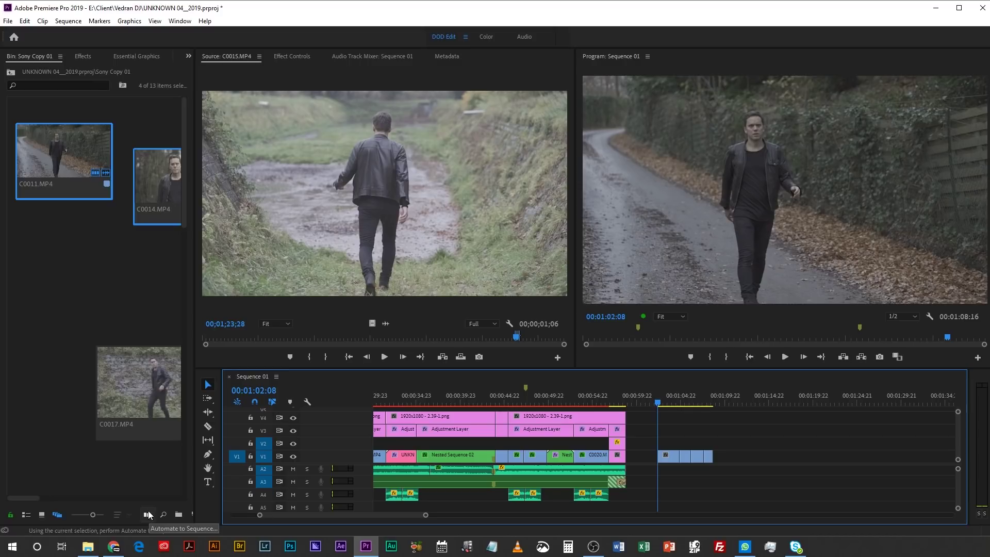
# Automate the selected clips sequentially onto V1 with Ignore Audio, review them, then delete them
pyautogui.click(147, 516)
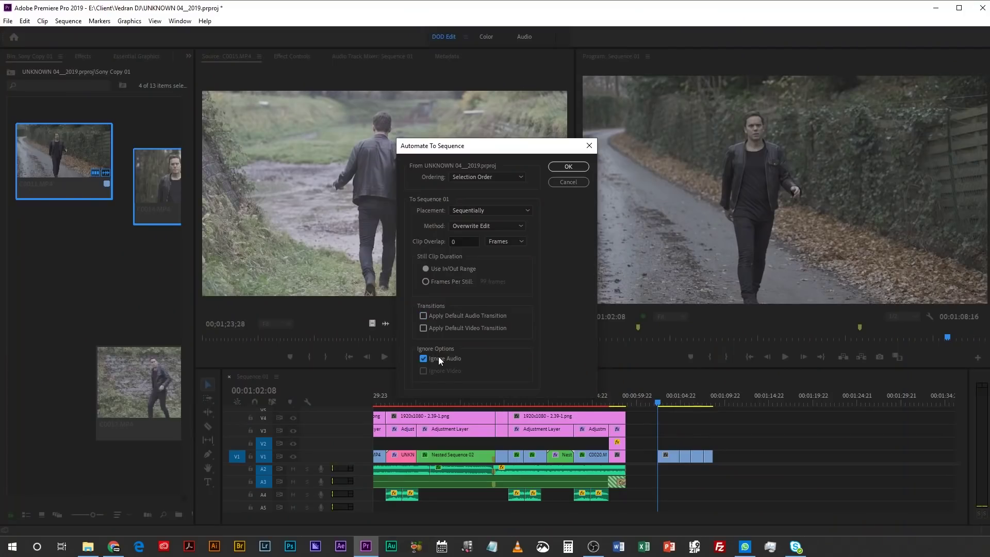
pyautogui.click(567, 167)
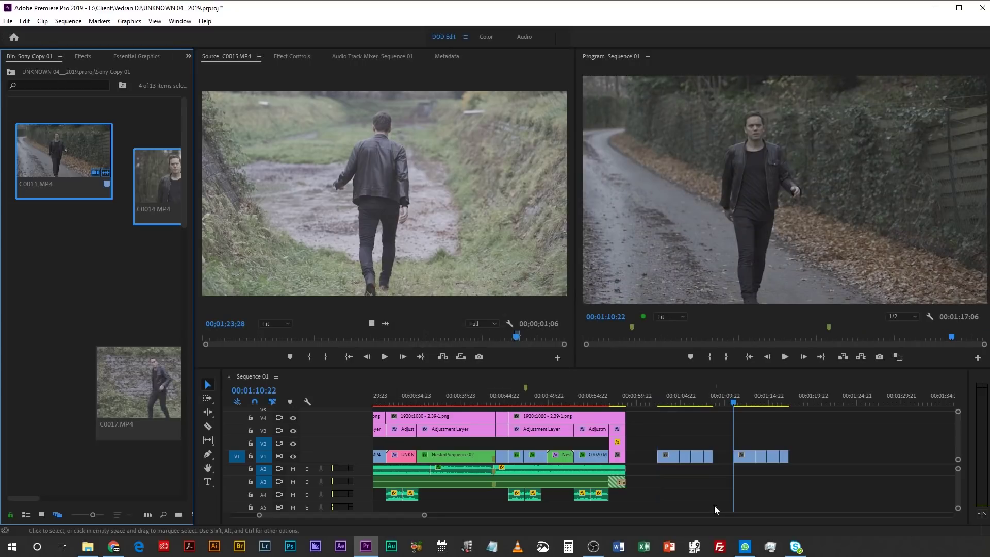
pyautogui.moveTo(744, 408); pyautogui.dragTo(778, 405)
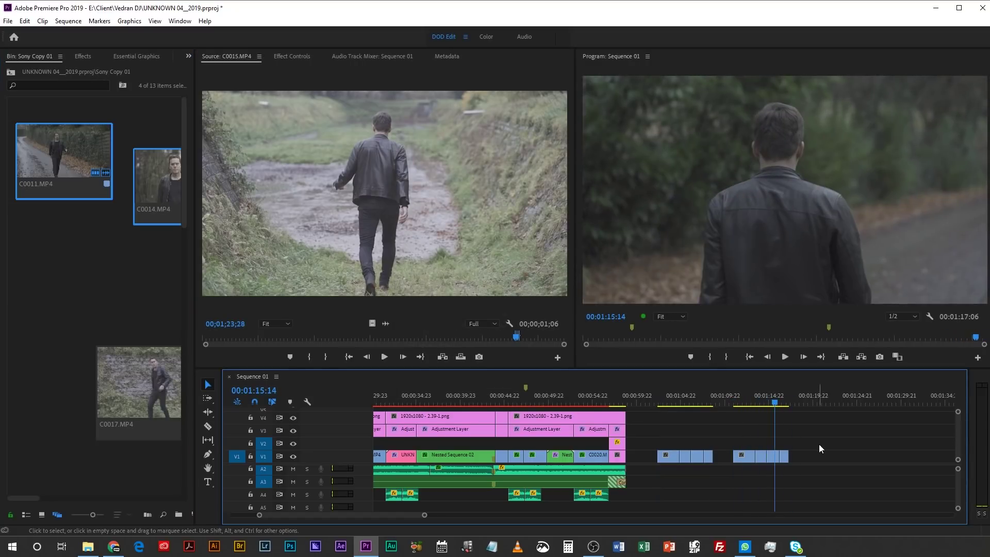
pyautogui.moveTo(708, 407)
pyautogui.mouseDown()
pyautogui.moveTo(688, 405)
pyautogui.moveTo(713, 406)
pyautogui.mouseUp()
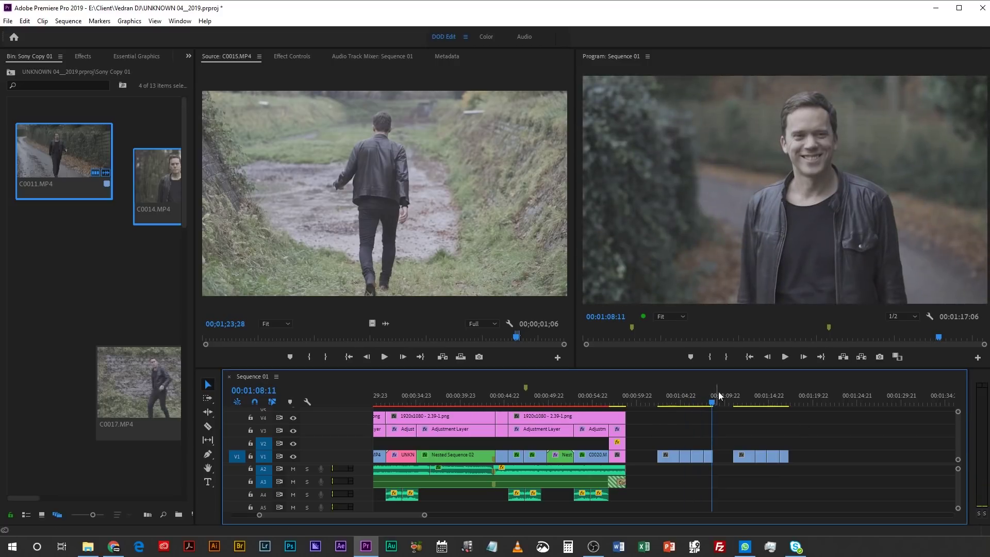
pyautogui.moveTo(800, 433); pyautogui.dragTo(676, 450)
pyautogui.press('Delete')
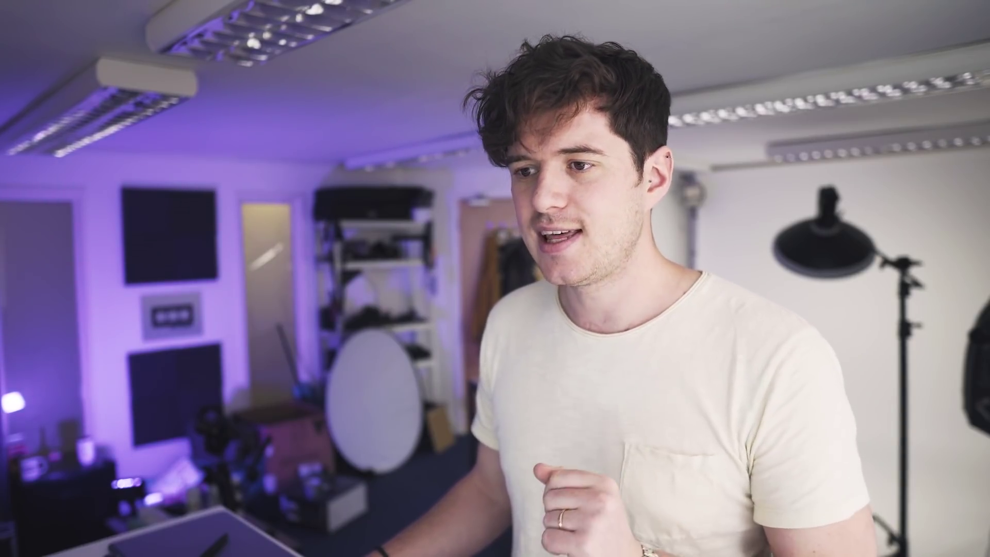